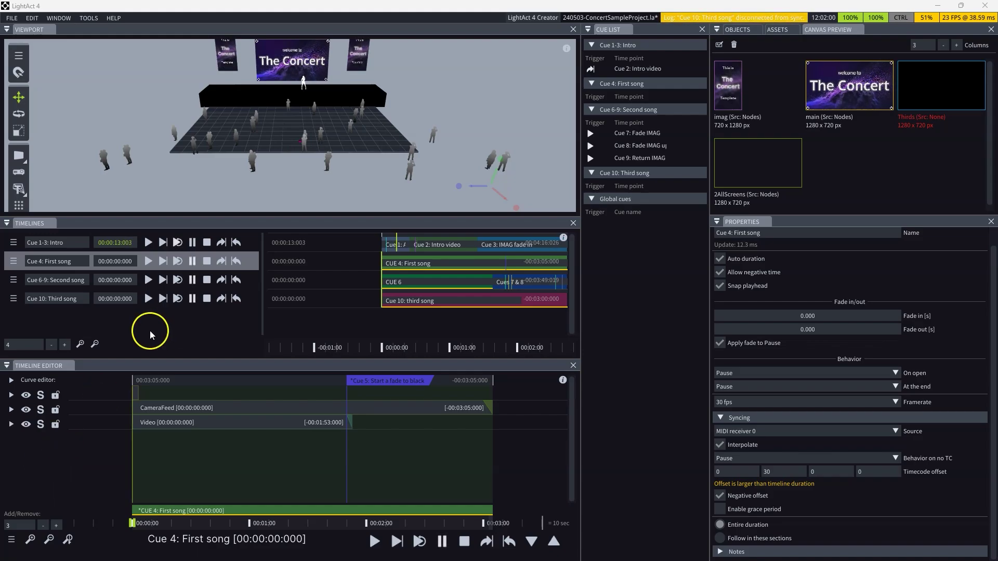
Step: Briefly run timecode from TimecodeSender and inspect the data that MIDI receiver 0 gets in the Devices window
key(ctrl+d)
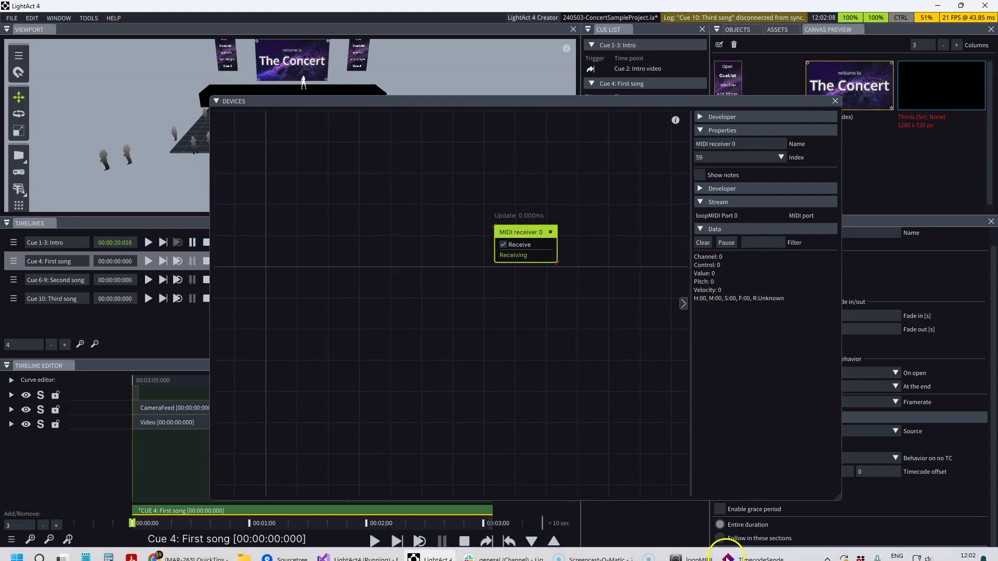
click(743, 555)
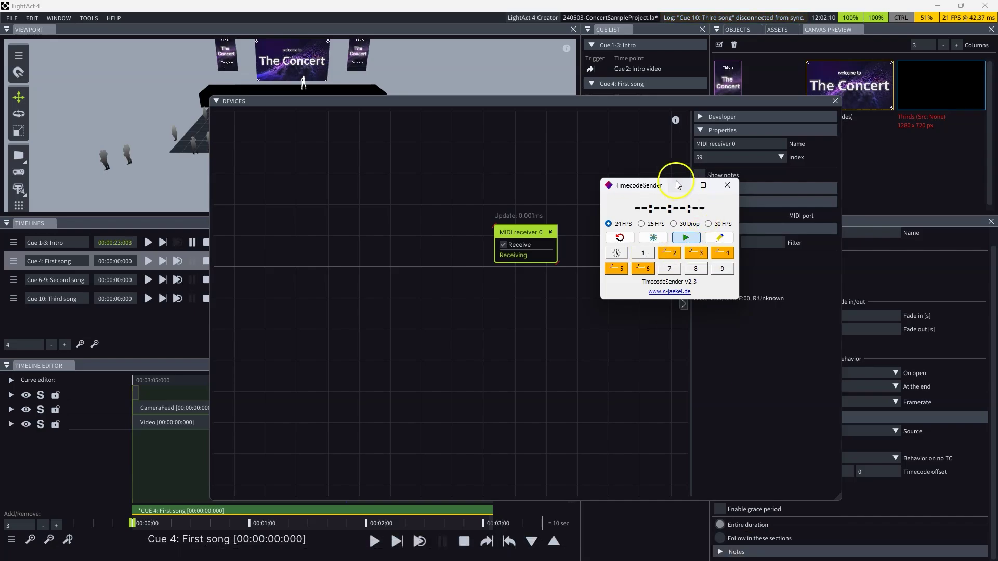
click(689, 242)
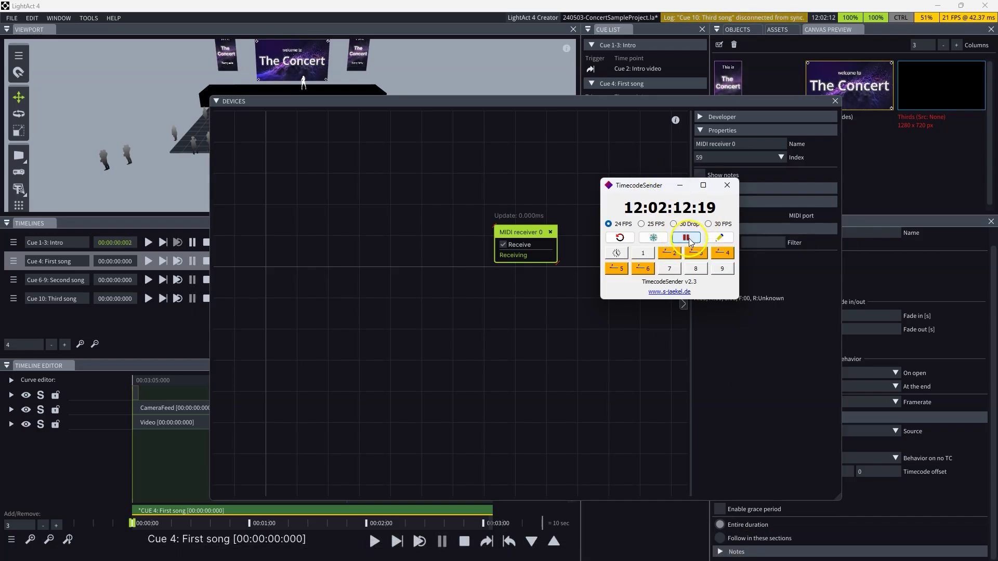
drag(660, 184, 634, 154)
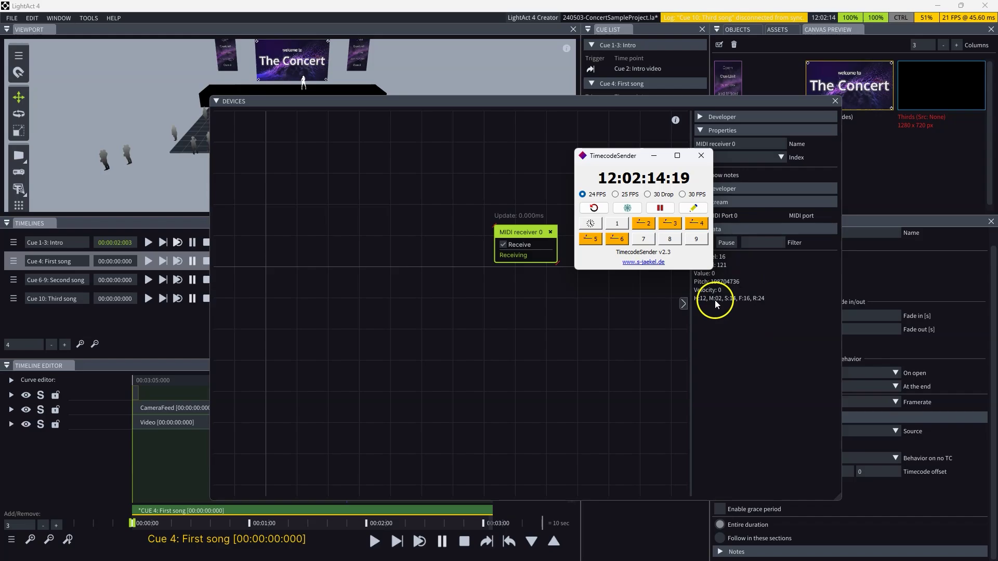
click(665, 209)
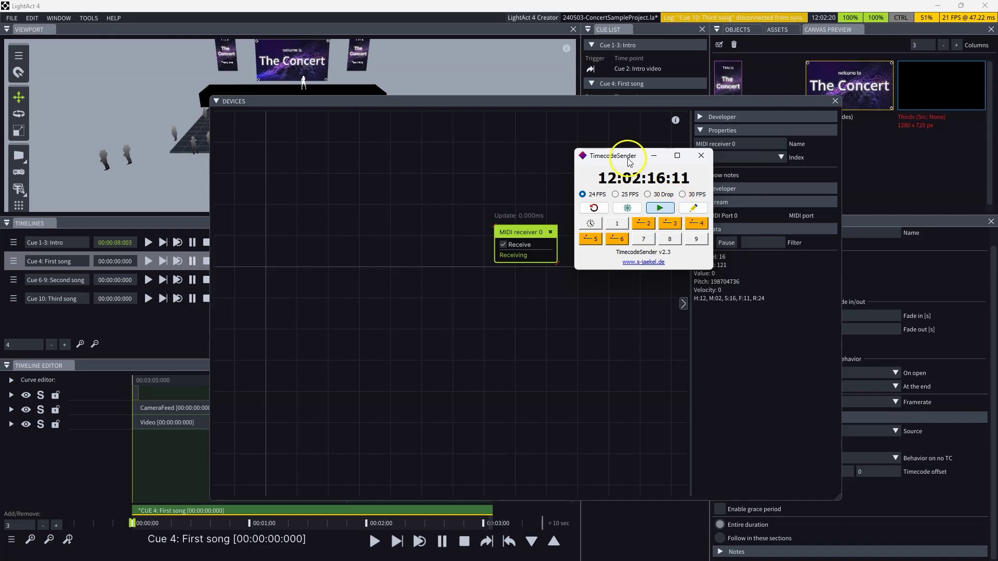
click(833, 102)
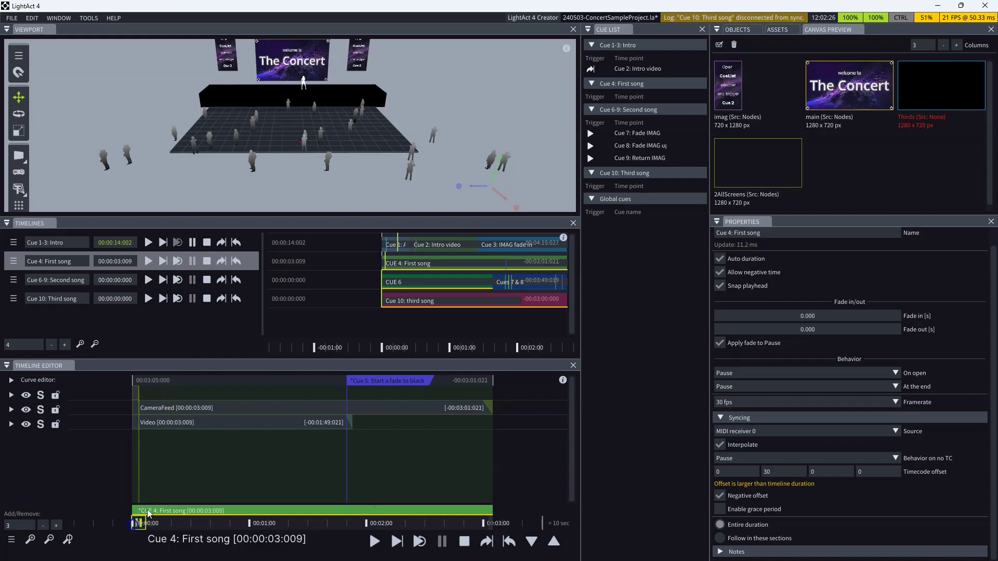
Step: Compare the syncing source settings of the Cue 1-3: Intro and Cue 4: First song timelines
click(120, 242)
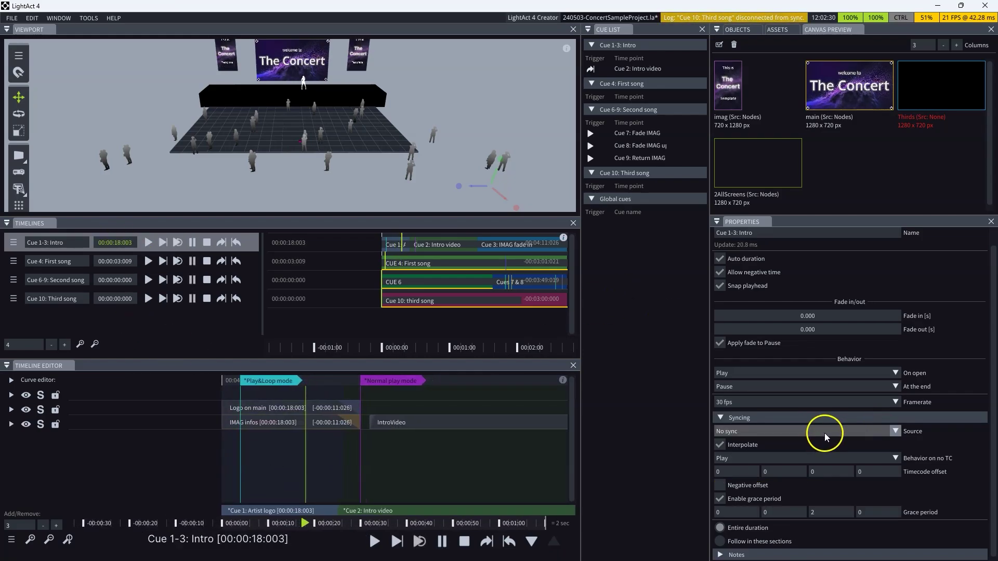
click(122, 262)
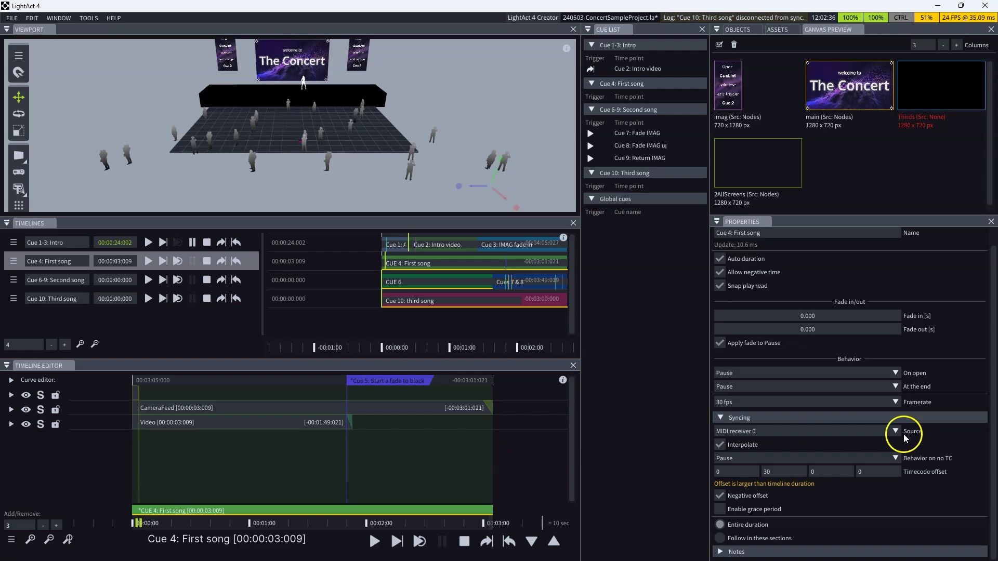
click(900, 418)
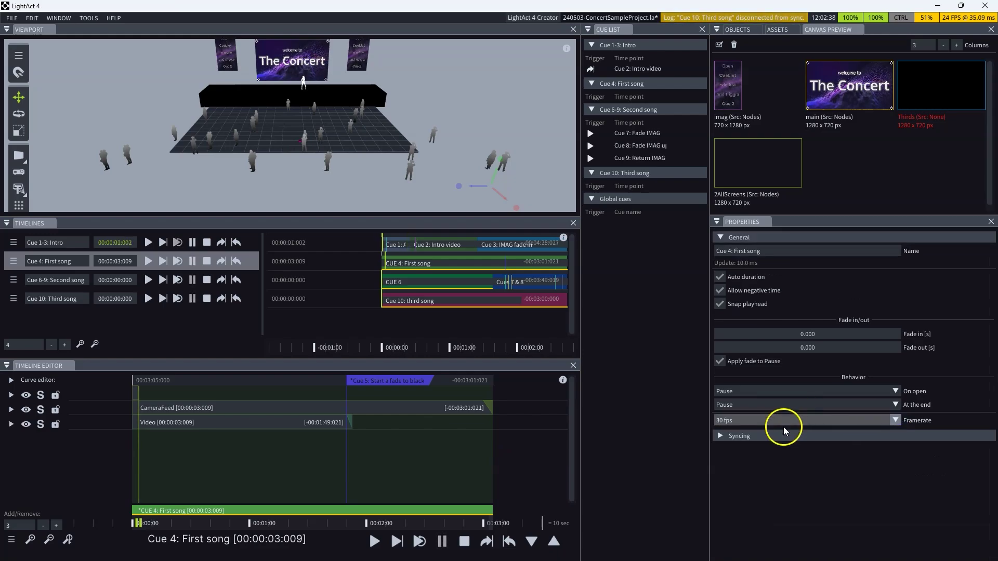
click(784, 436)
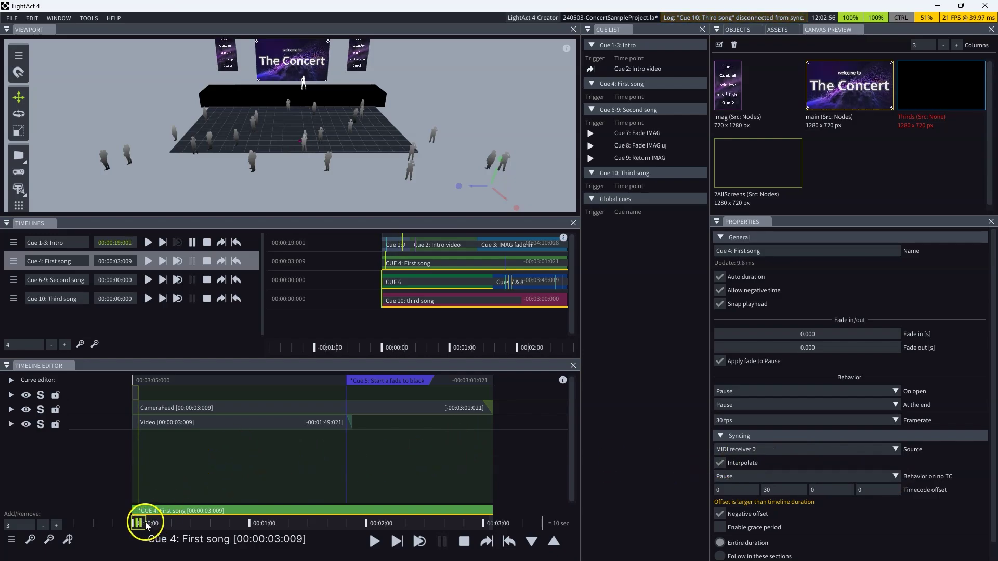
Step: Move the Cue 4: First song playhead back to the start of the timeline and review its no-timecode behavior
click(131, 525)
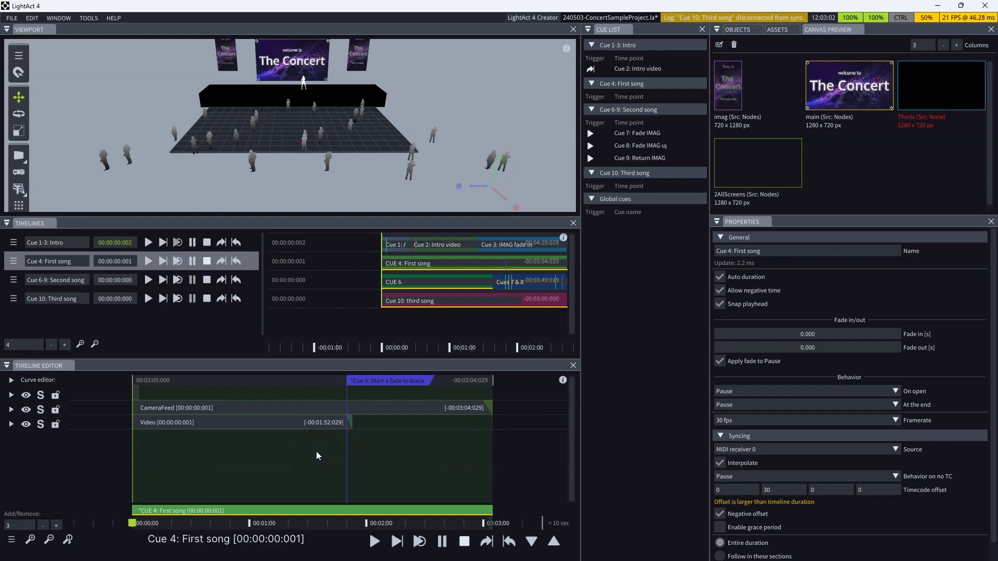
click(896, 476)
click(759, 516)
click(959, 477)
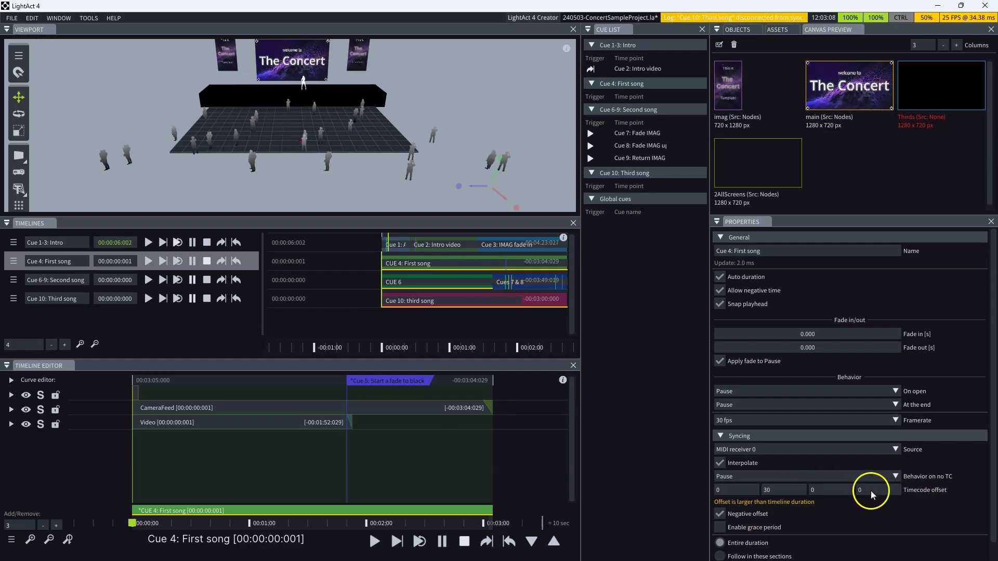
scroll(460, 462, down, 1)
scroll(416, 466, down, 1)
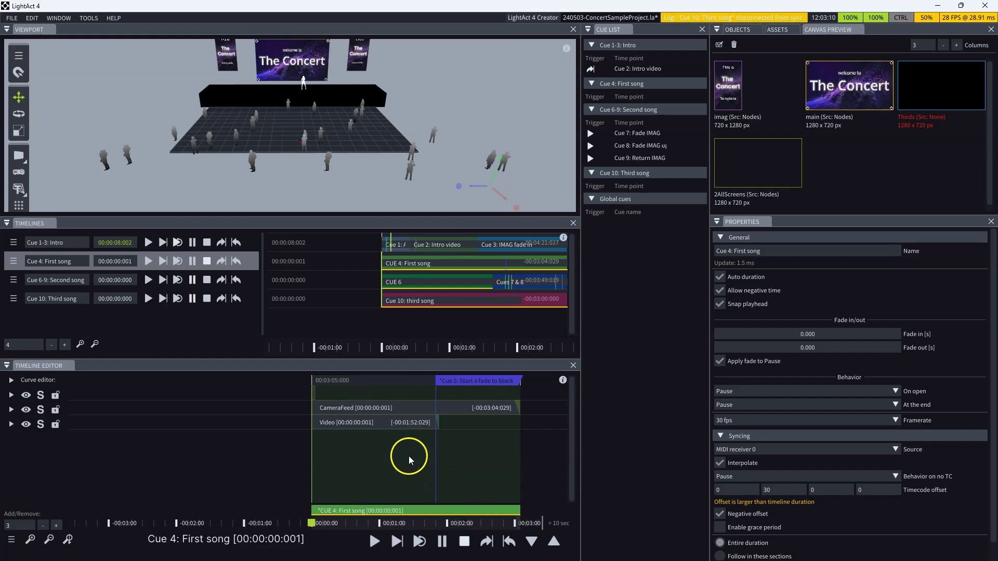
scroll(467, 450, up, 2)
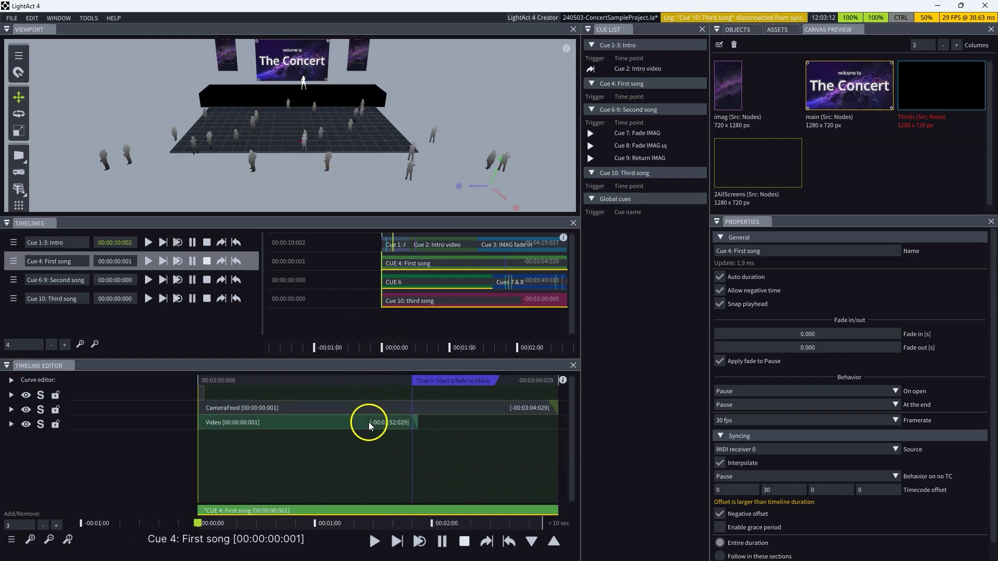
Step: Read the note attached to the Cue 4: First song timeline and check its timecode offset
click(68, 265)
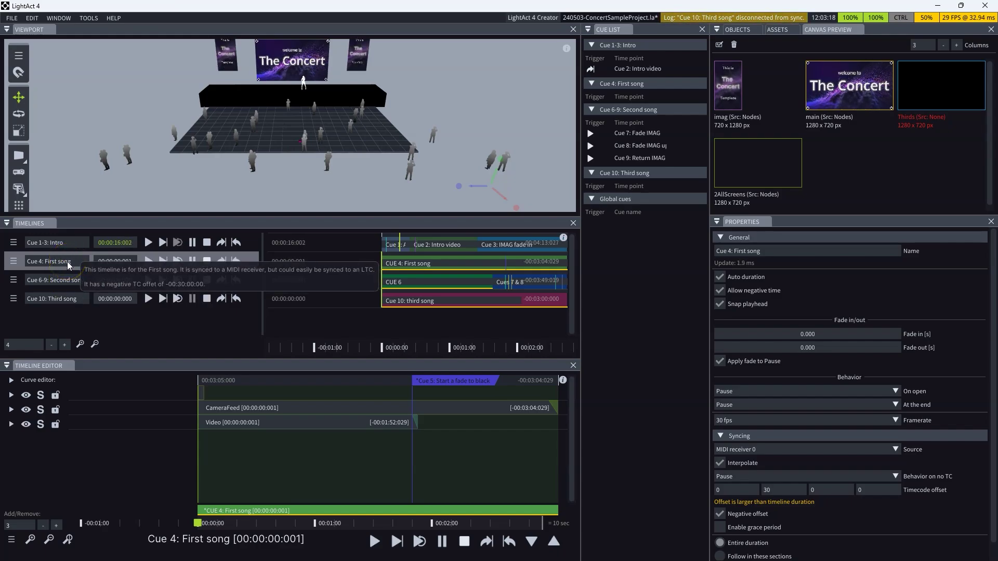
click(66, 266)
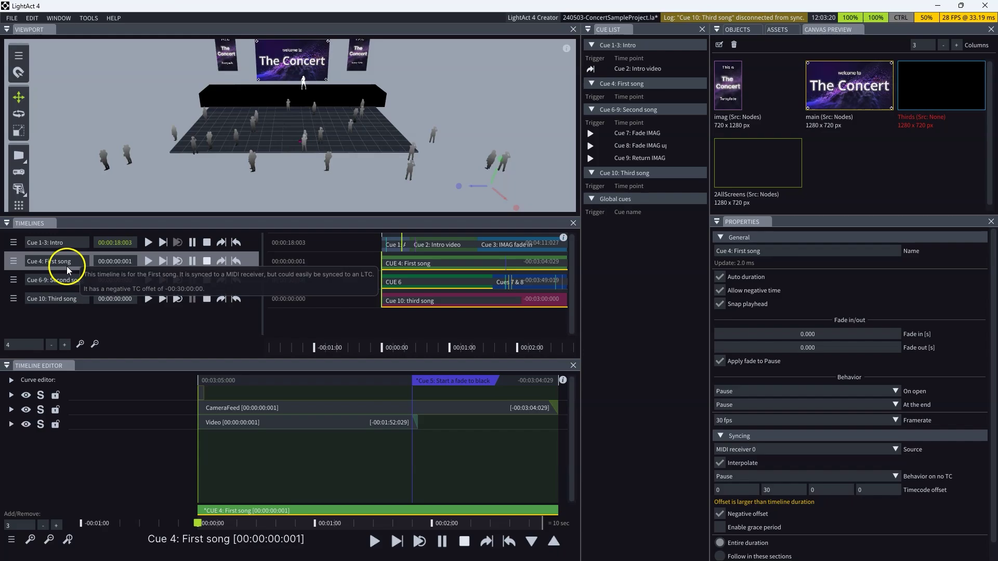
click(578, 475)
click(791, 506)
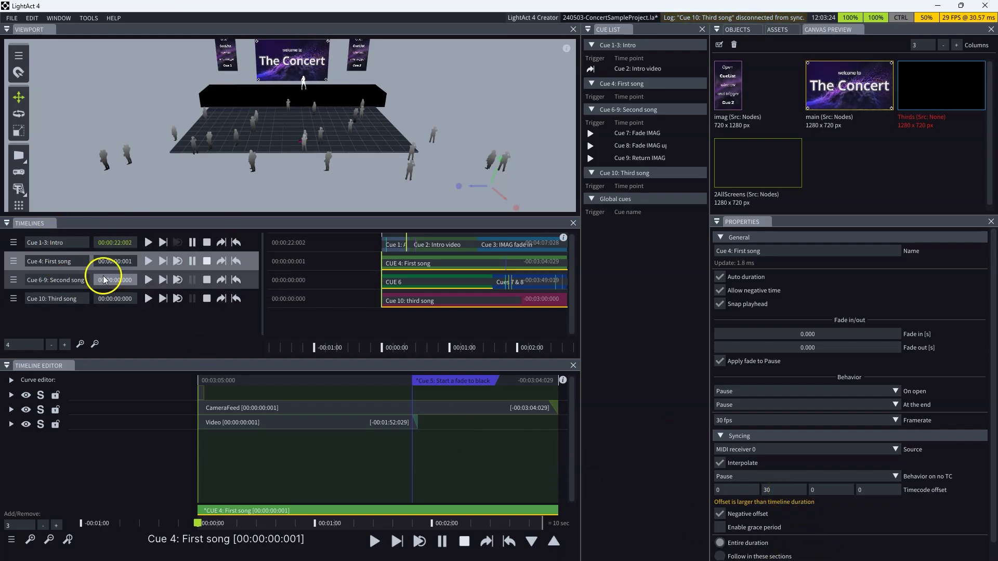
Step: Compare the timecode offsets of the Cue 6-9: Second song and Cue 10: Third song timelines with that of Cue 4
click(104, 280)
click(192, 279)
click(775, 491)
click(740, 491)
text(1)
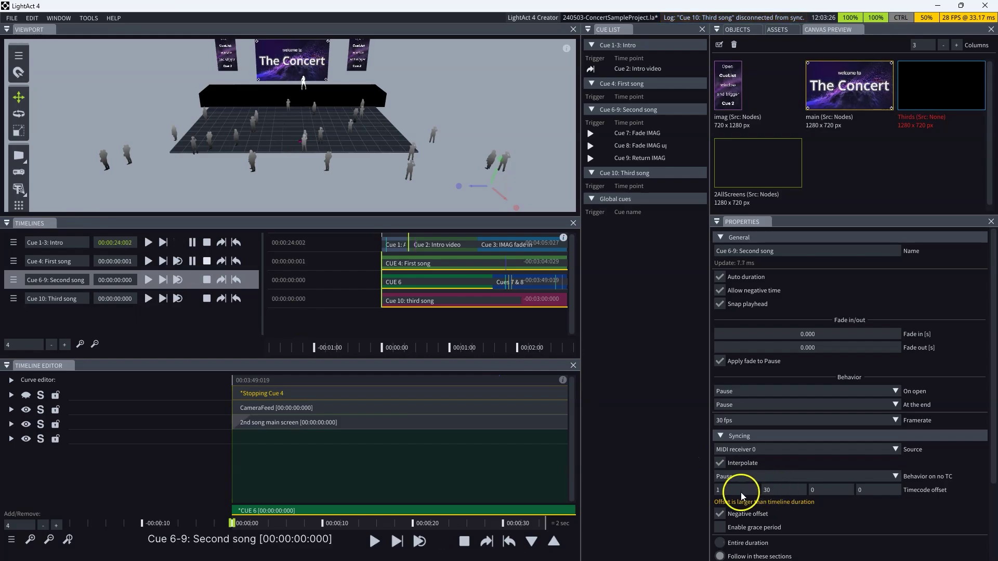
click(193, 299)
click(111, 298)
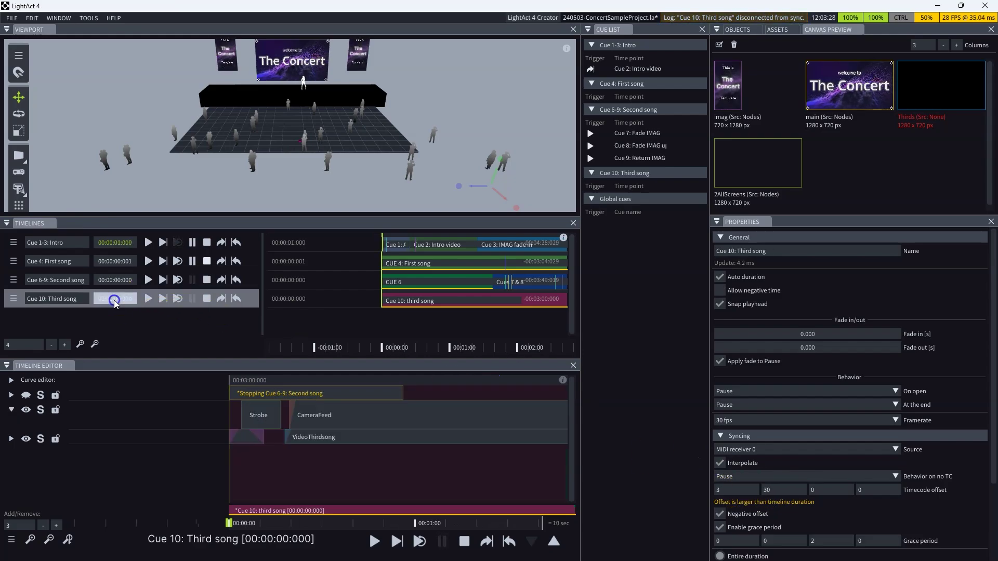
click(115, 279)
click(118, 266)
click(783, 485)
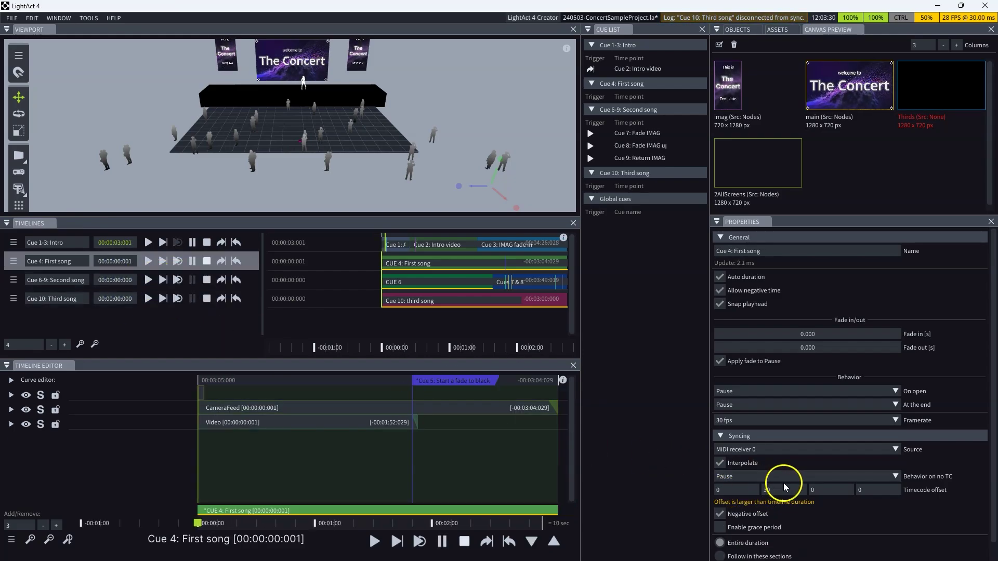
Step: Enable the grace period for Cue 4: First song, review its duration, and disable it again
click(740, 513)
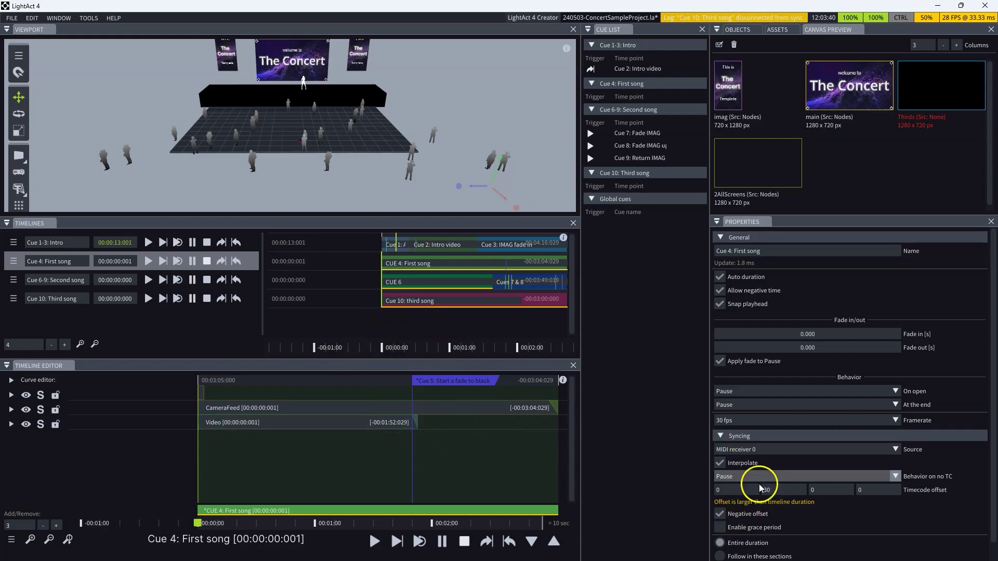
scroll(759, 485, down, 1)
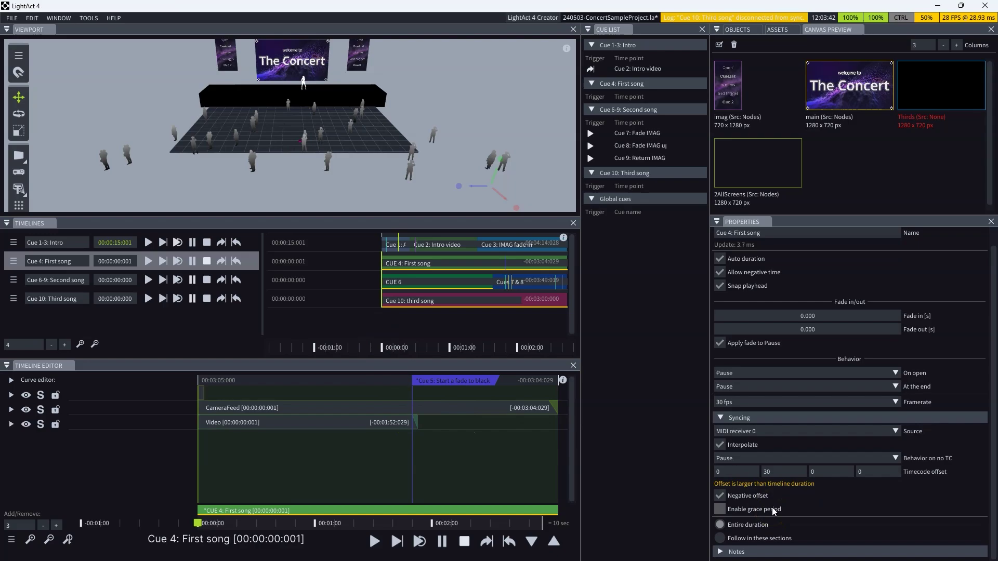
click(771, 507)
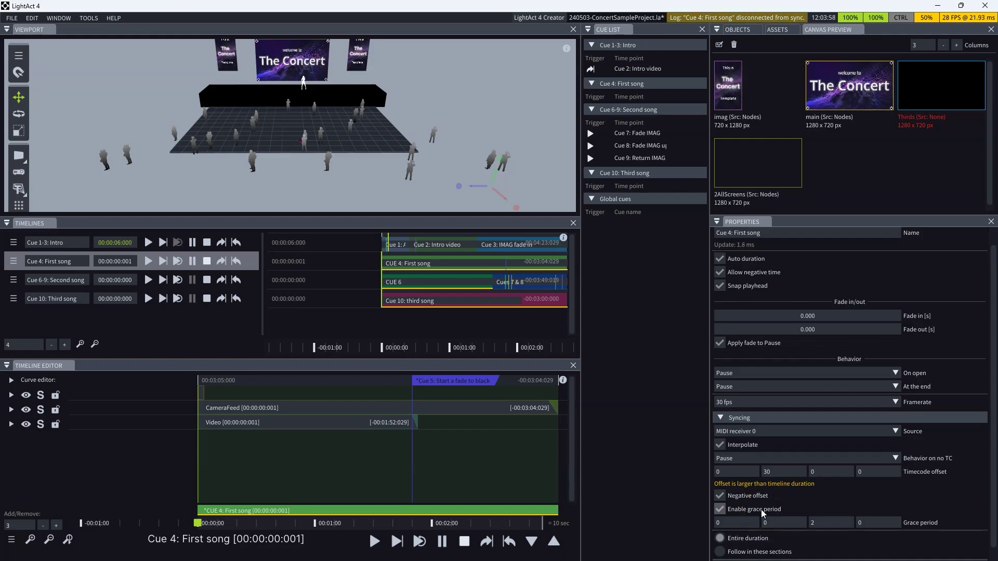
click(819, 471)
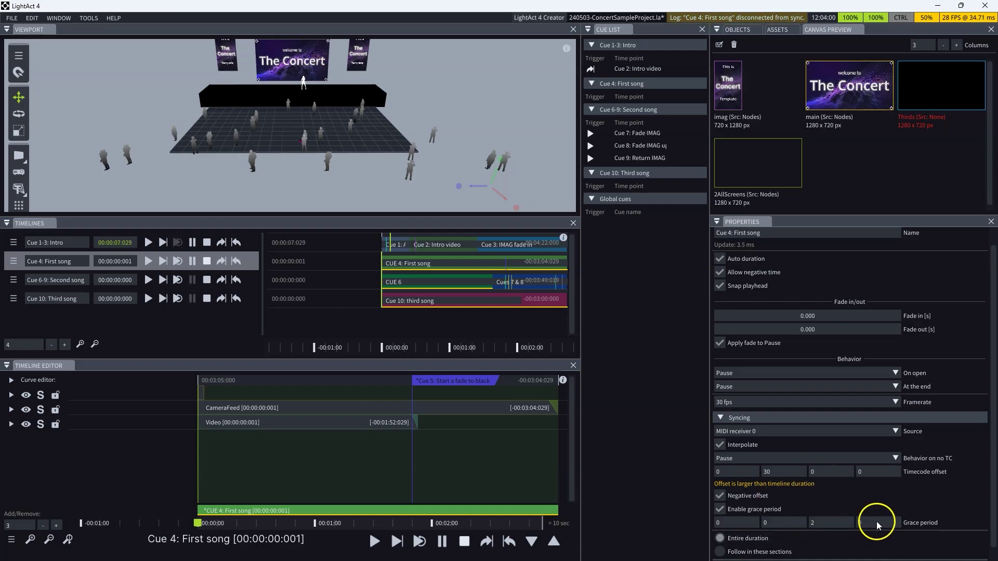
click(735, 510)
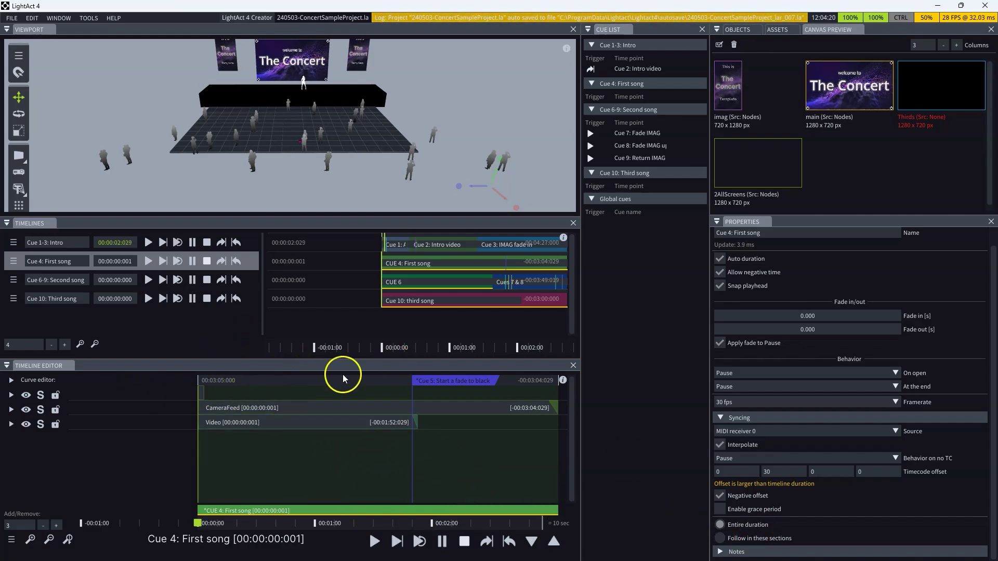
Step: Switch to TimecodeSender and start sending timecode with preset 2
key(alt+Tab)
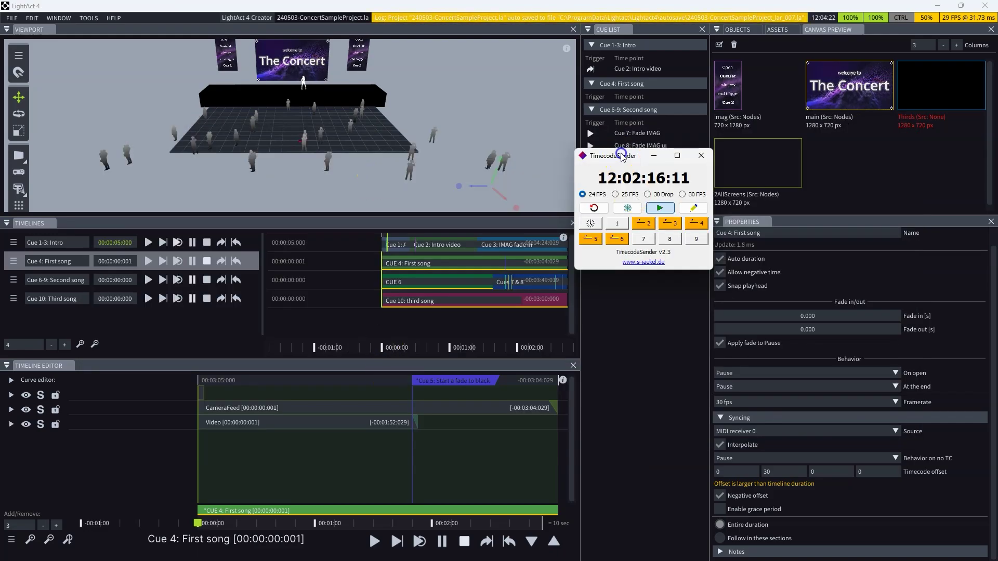
click(659, 207)
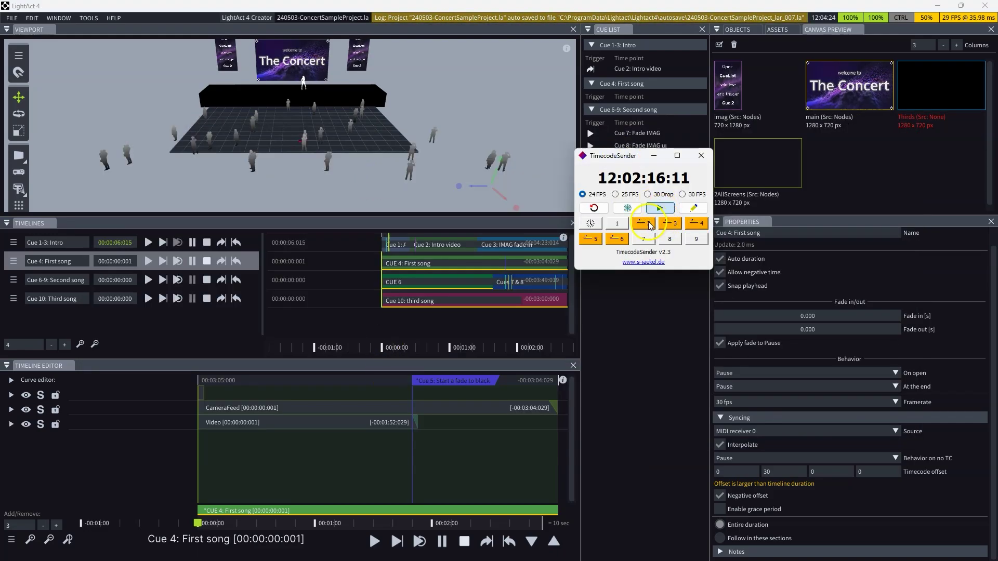
click(644, 224)
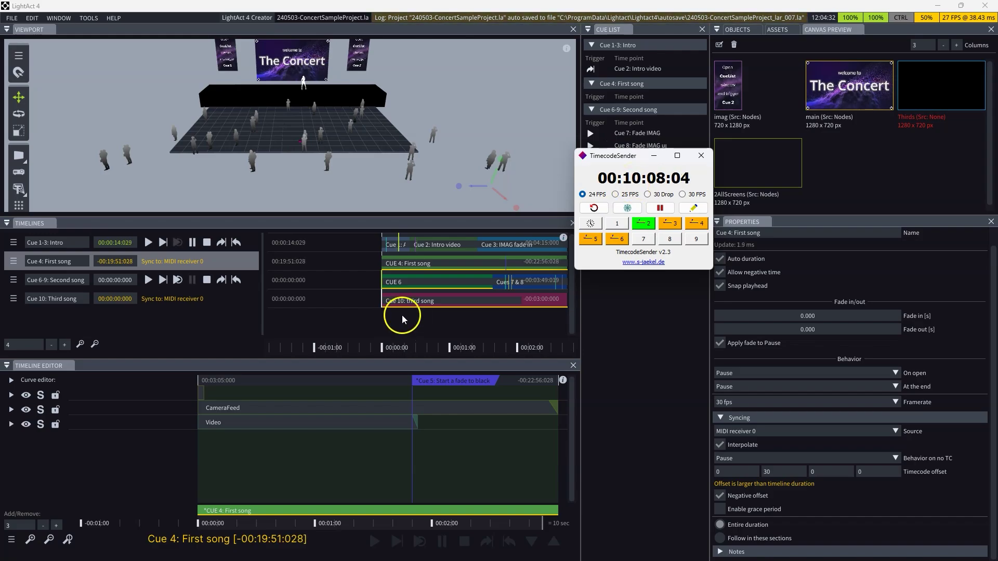
Step: Examine the synced Cue 4 playhead in the timelines overview relative to the timeline starts and the other songs' offset positions
scroll(377, 298, down, 3)
click(387, 289)
scroll(447, 288, down, 2)
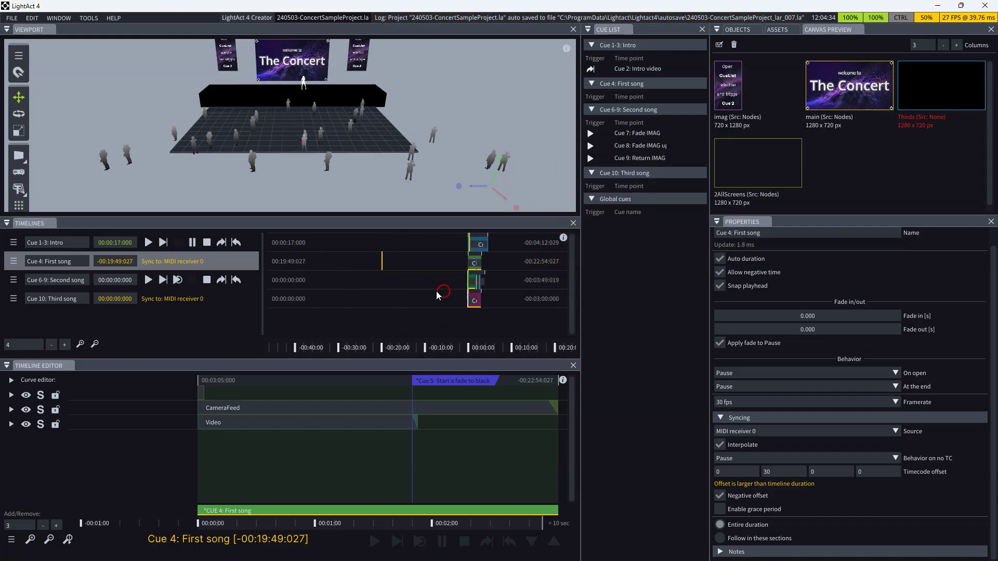
scroll(421, 283, down, 3)
click(394, 281)
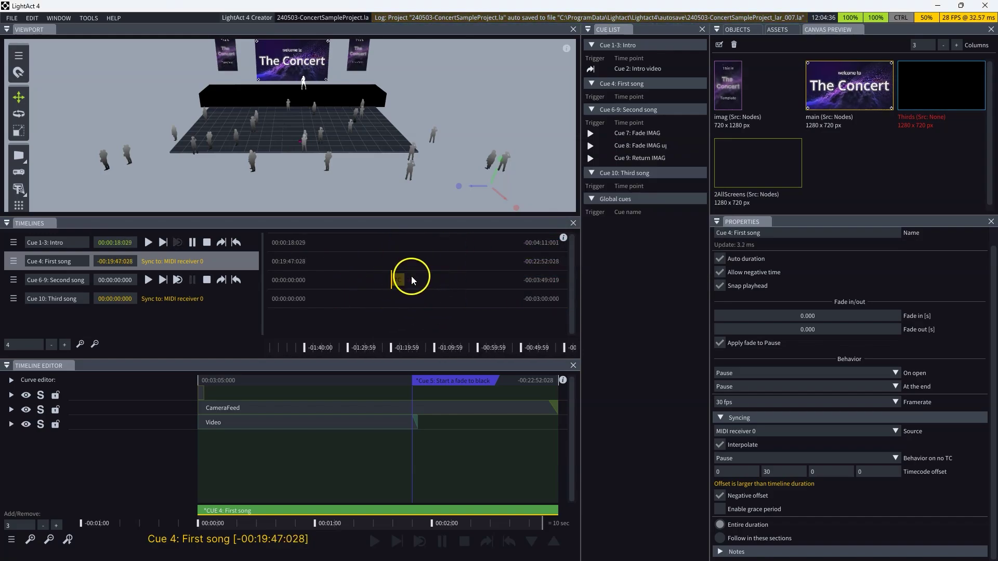
drag(410, 276, 403, 276)
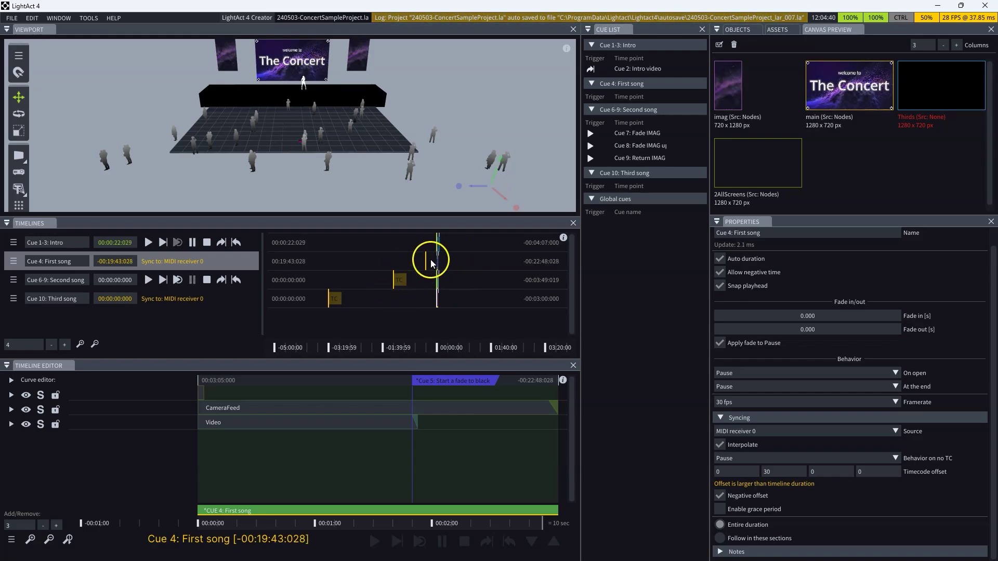
scroll(461, 262, up, 3)
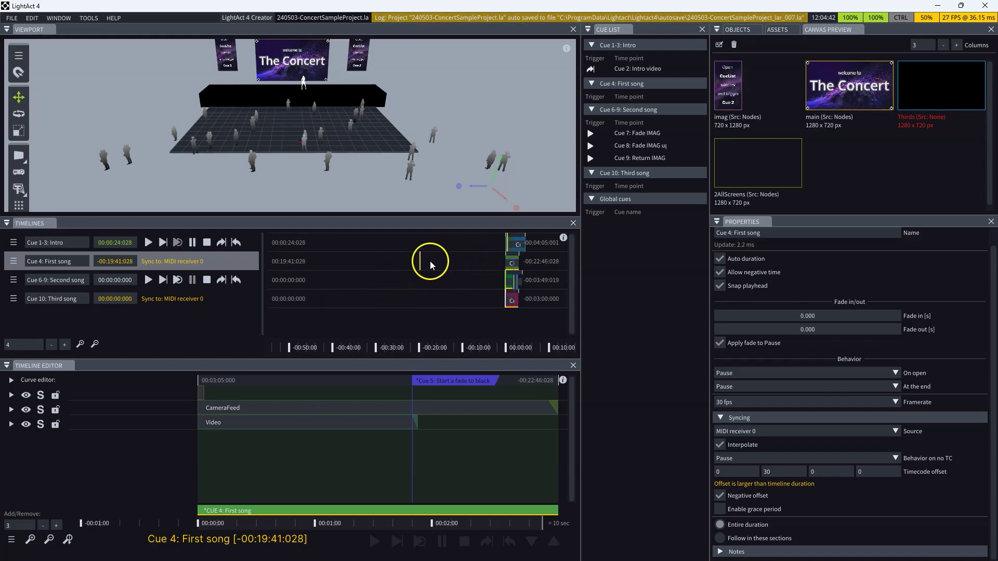
scroll(429, 260, down, 3)
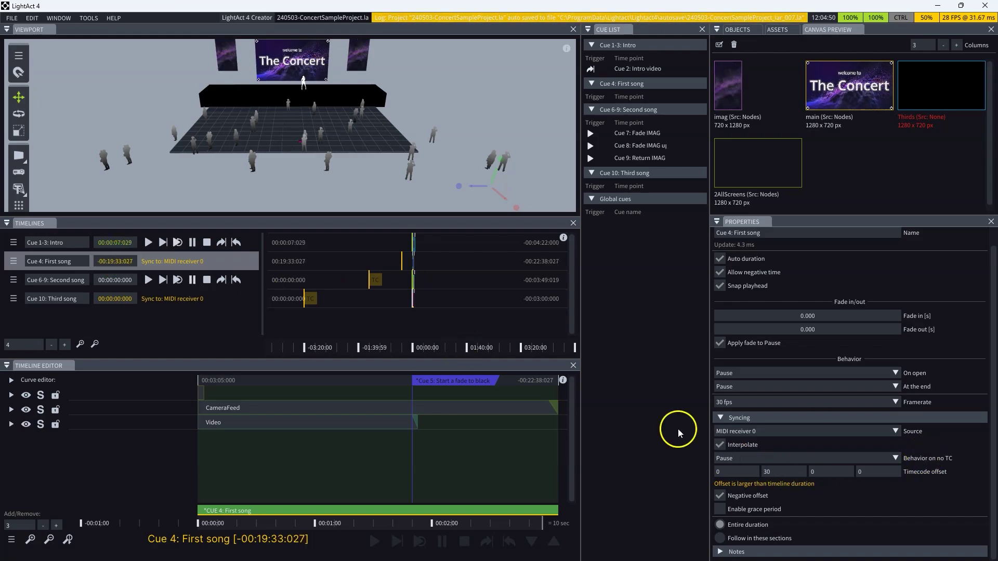
scroll(406, 265, up, 4)
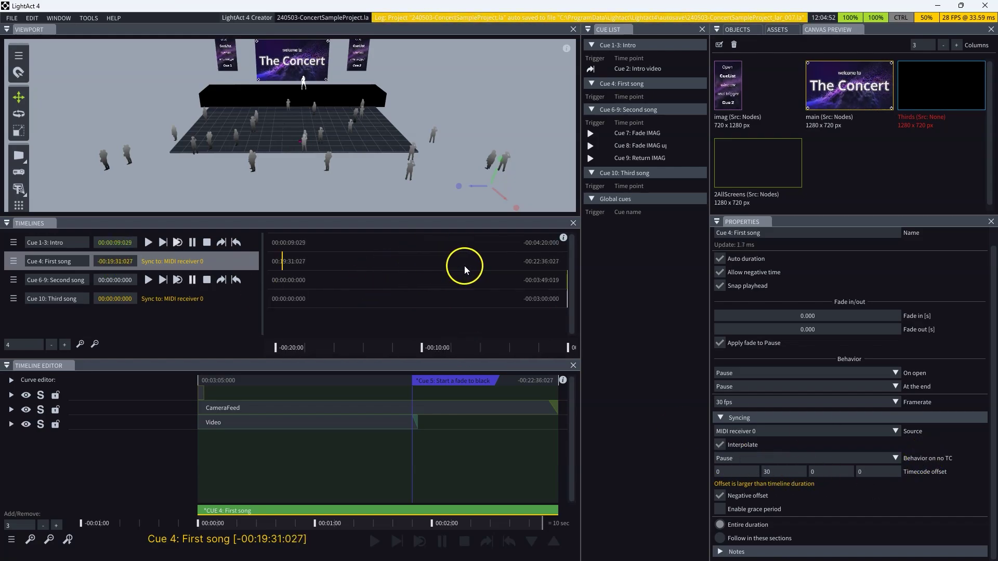
scroll(460, 265, down, 3)
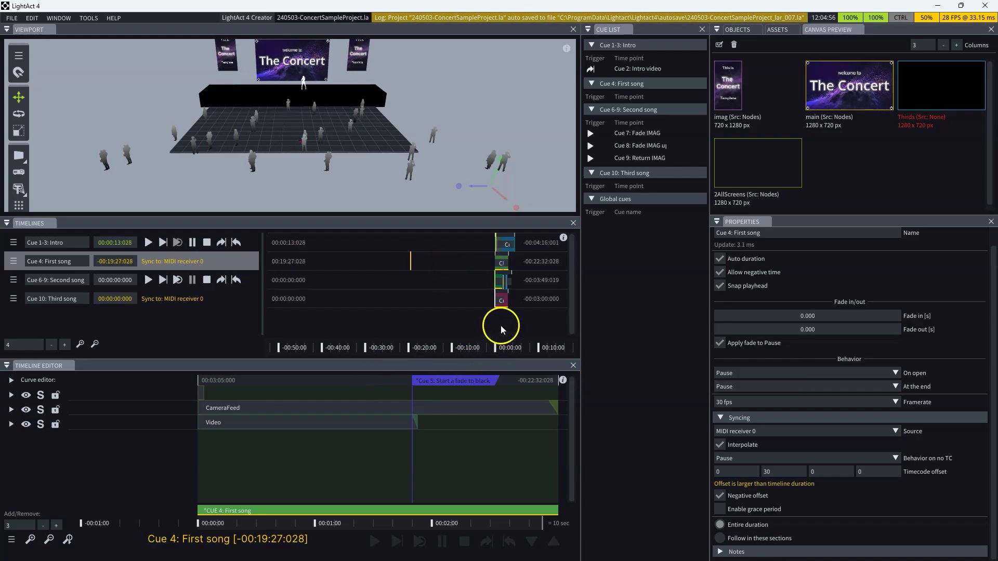
Step: Switch to TimecodeSender, send timecode with preset 3 and preset 4, and inspect the Cue 4: First song timeline in LightAct
key(alt+Tab)
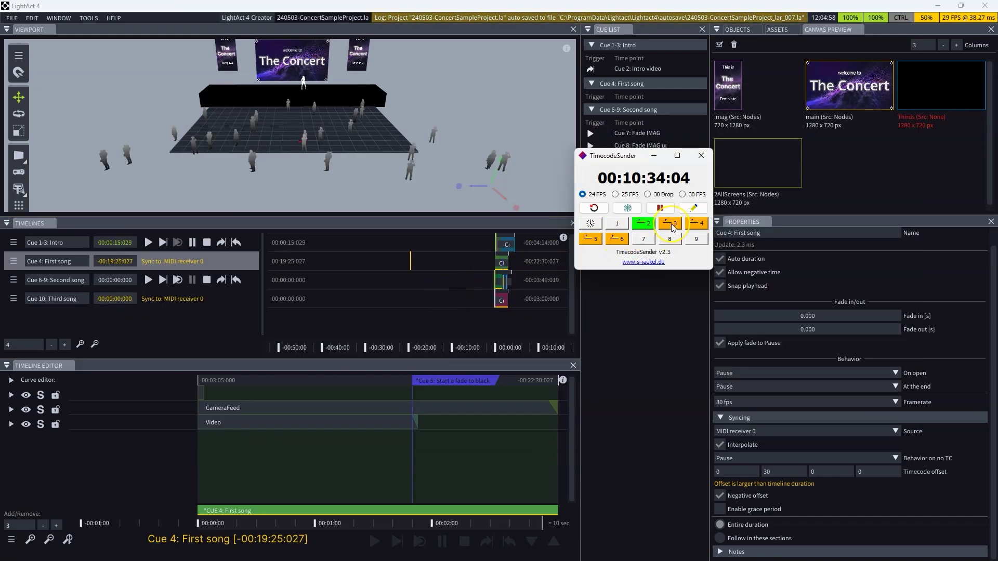
click(672, 228)
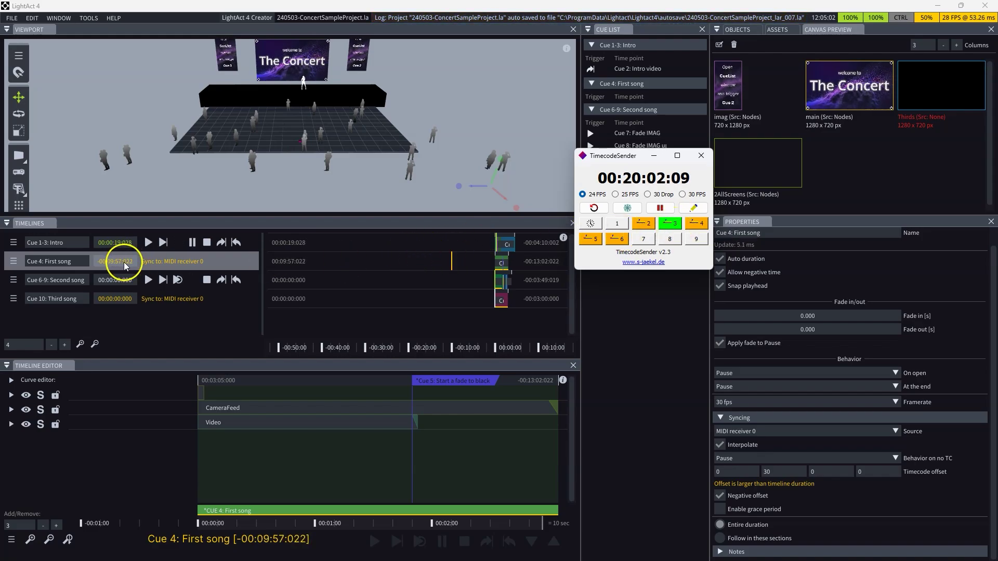
click(694, 224)
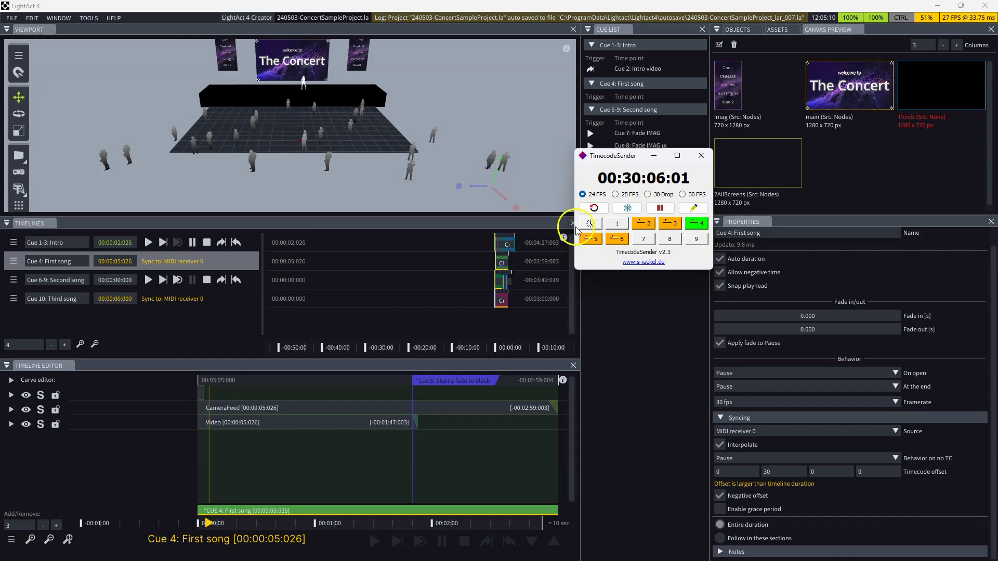
click(502, 264)
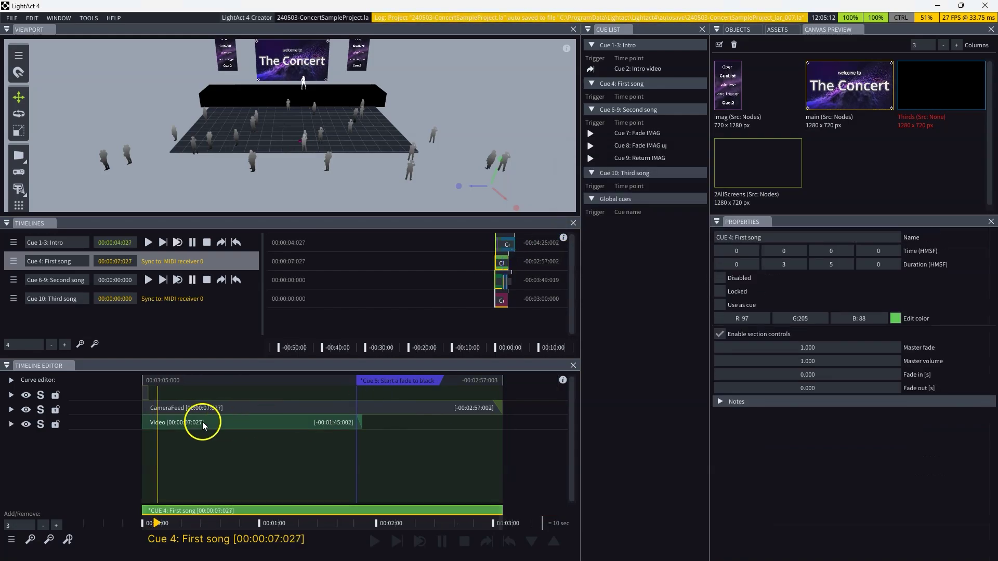
click(126, 264)
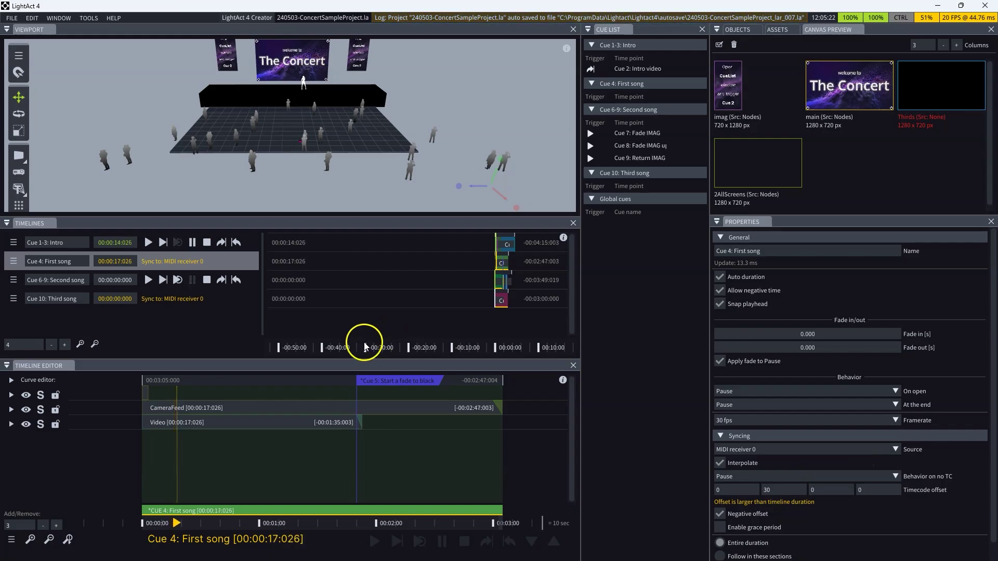
Step: Open the Cue 6-9: Second song timeline and review which of its sections are set to follow timecode
click(108, 284)
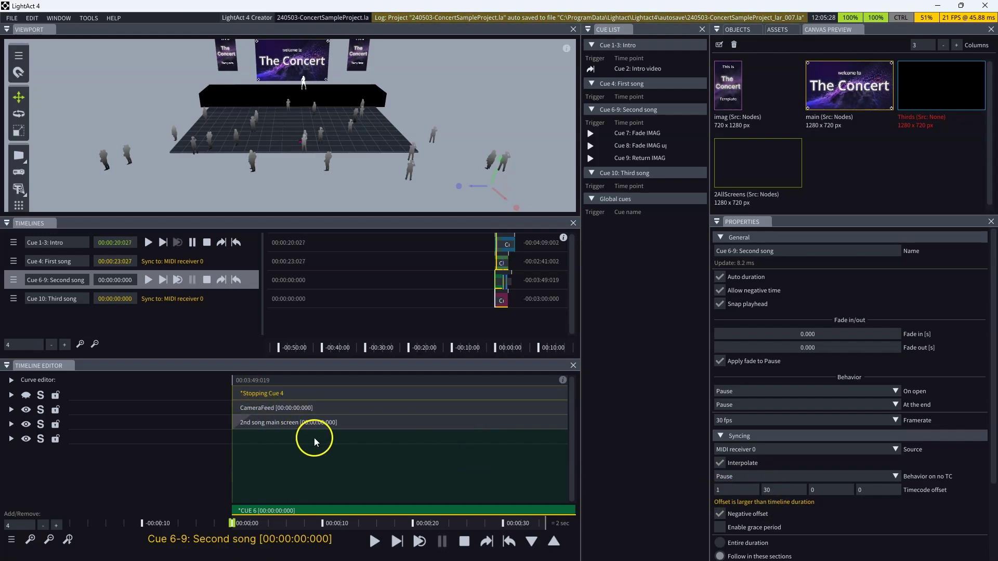
scroll(785, 525, down, 3)
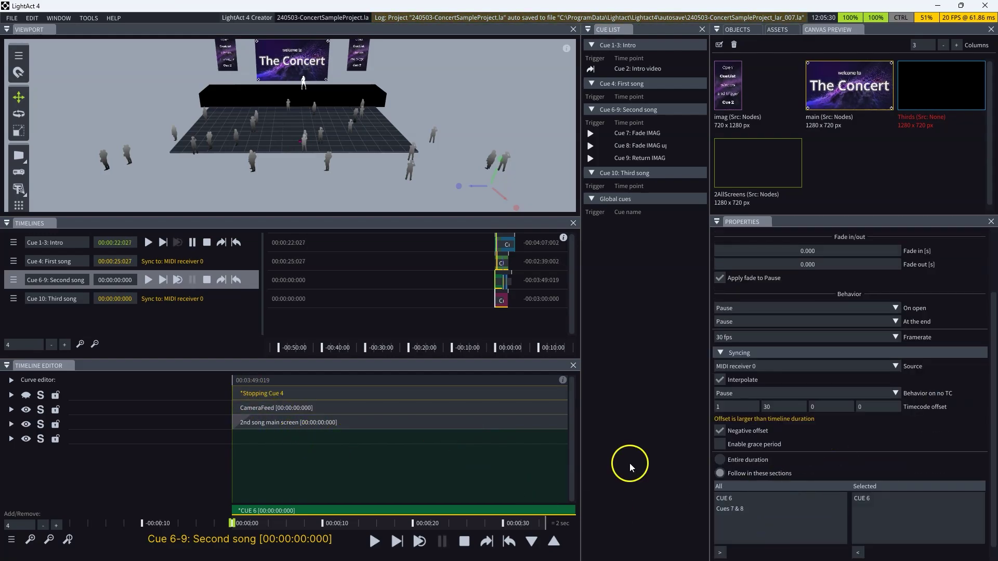
scroll(299, 453, down, 5)
scroll(406, 478, up, 2)
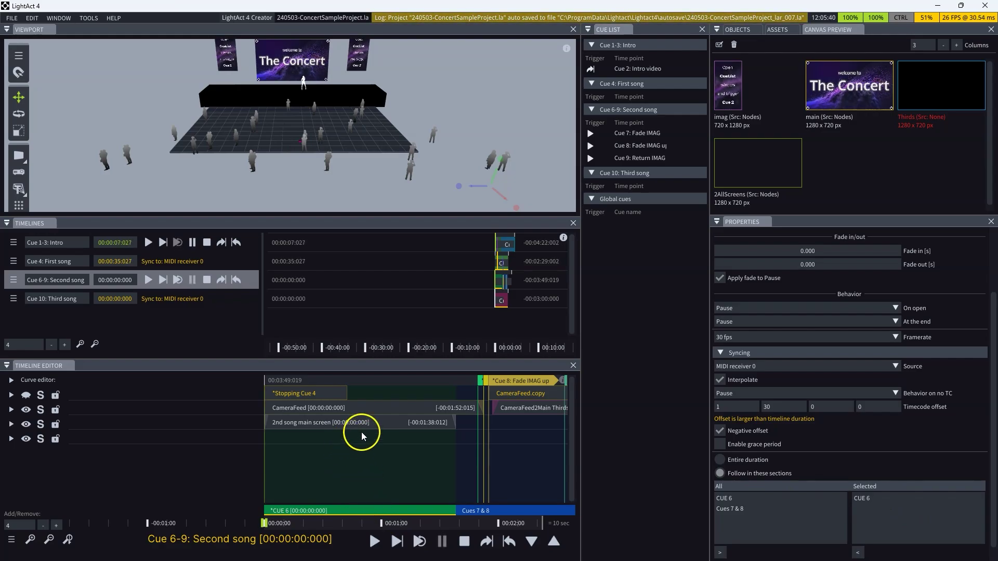
Step: Switch to TimecodeSender and start sending timecode with preset 5, which starts at 01:30:00
key(alt+Tab)
click(592, 239)
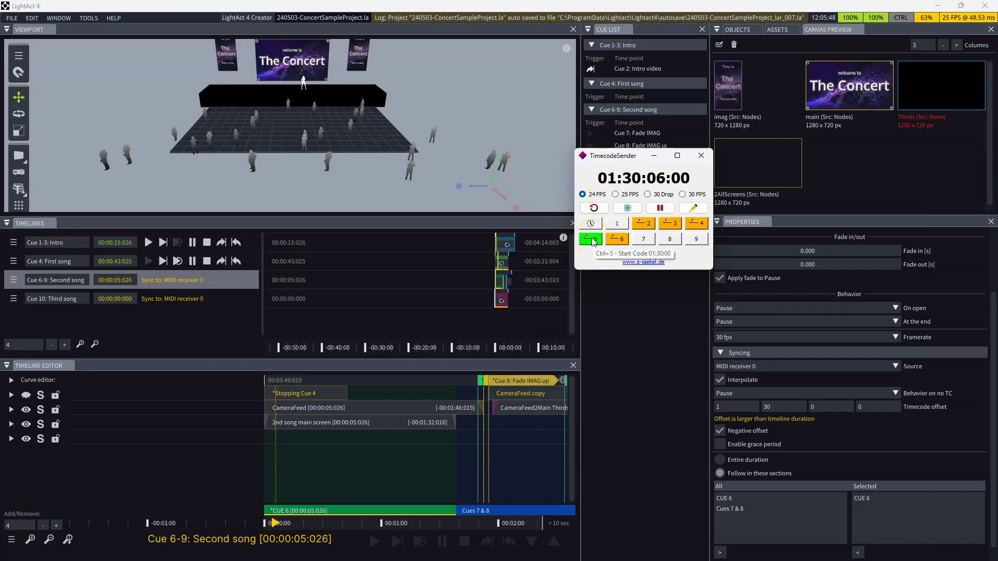
click(579, 258)
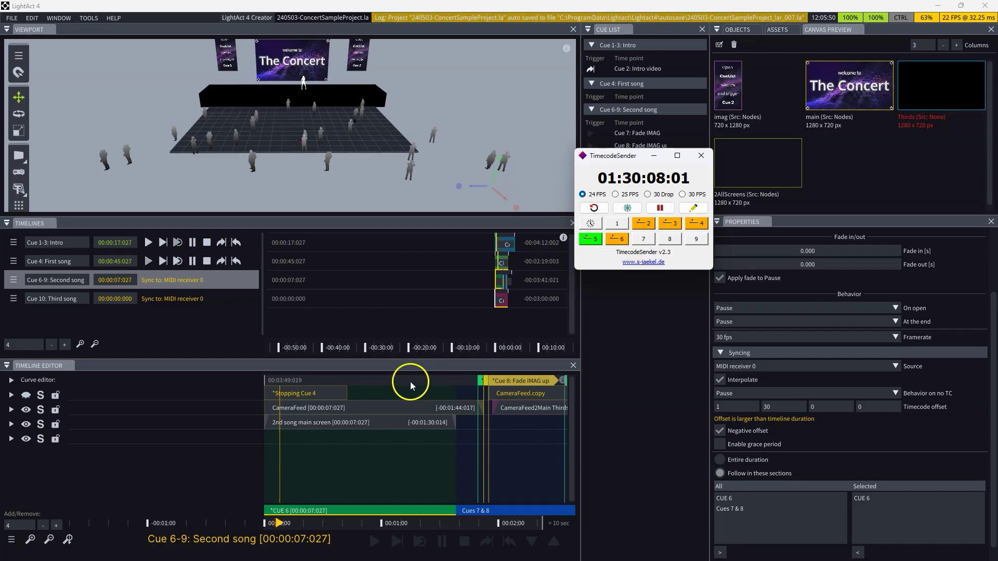
Step: Return to LightAct and try the playback controls of the Cue 6-9: Second song timeline while its playhead is in CUE 6
click(389, 500)
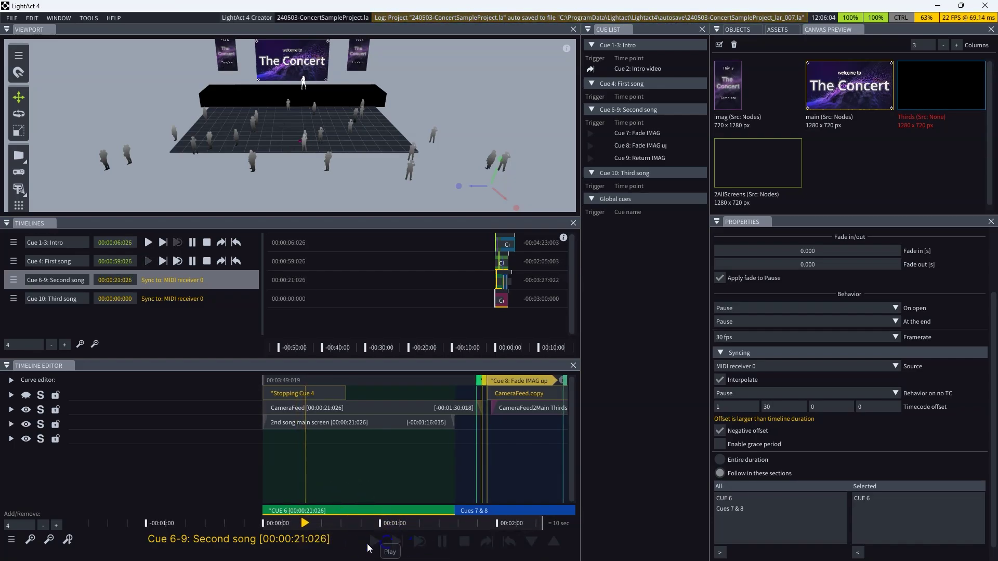
click(422, 543)
click(430, 544)
click(393, 541)
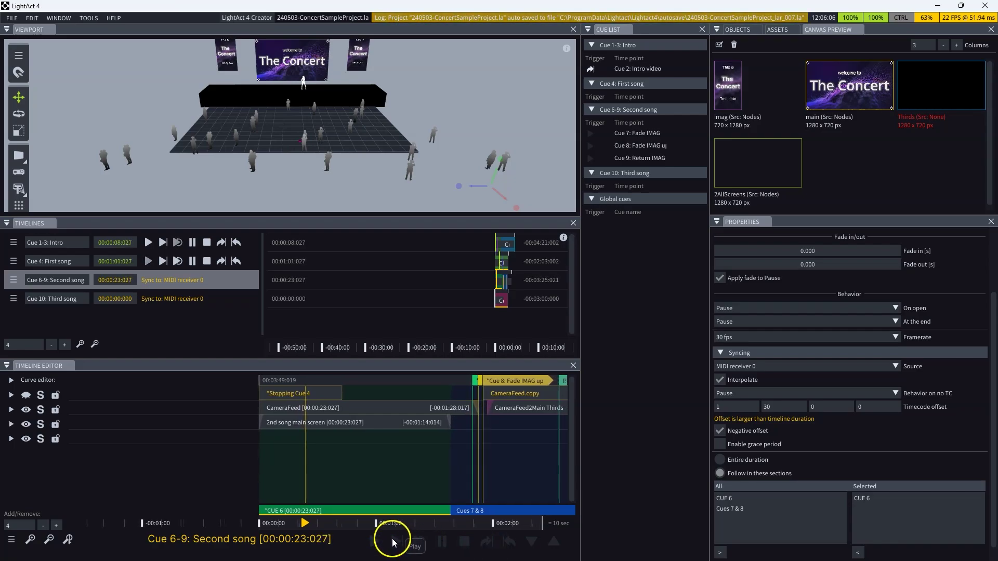
drag(424, 514, 361, 521)
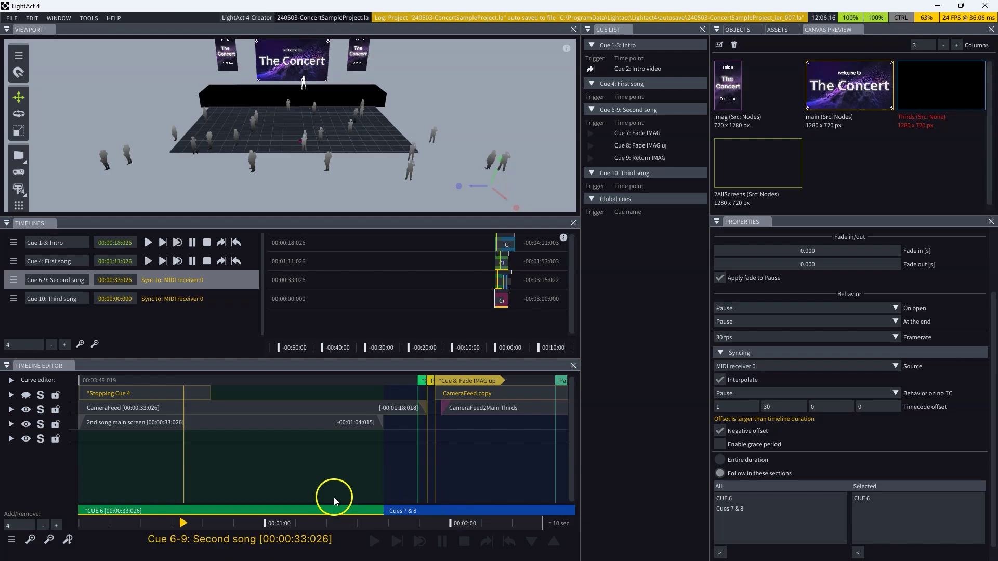
Step: Compare the CUE 6 and Cues 7 & 8 sections in the timeline editor with the section lists in the Second song's syncing properties
scroll(334, 497, down, 2)
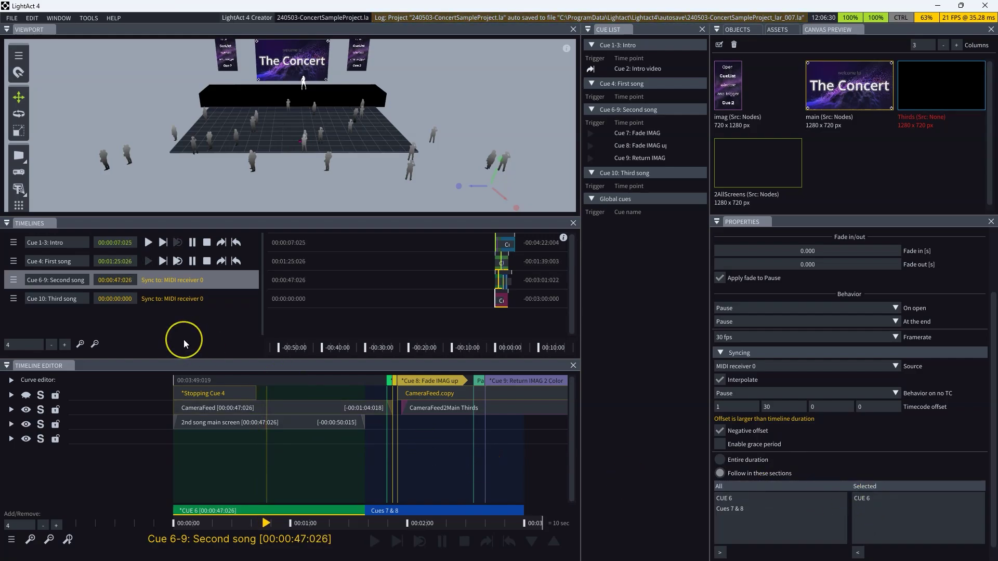
scroll(825, 439, down, 1)
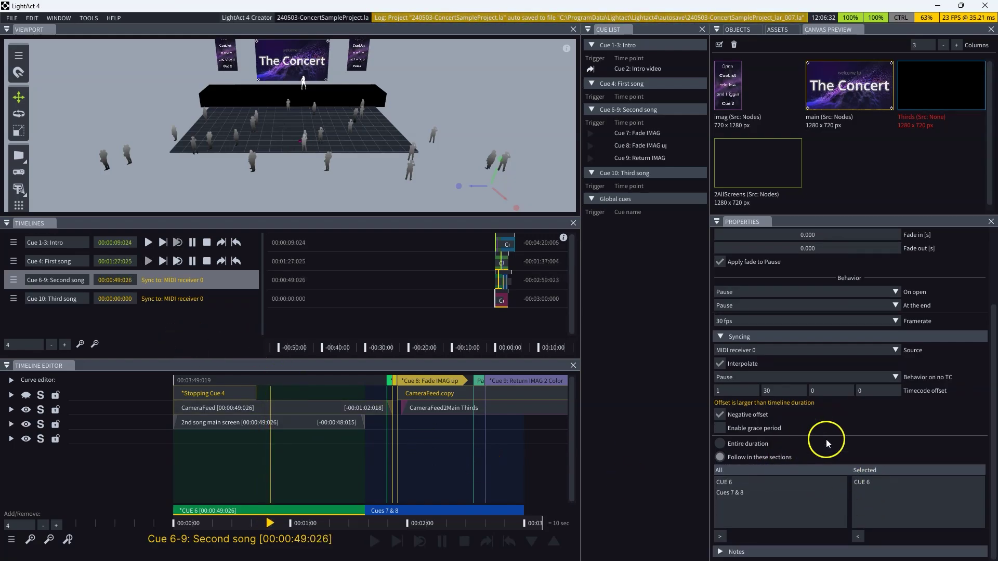
click(758, 551)
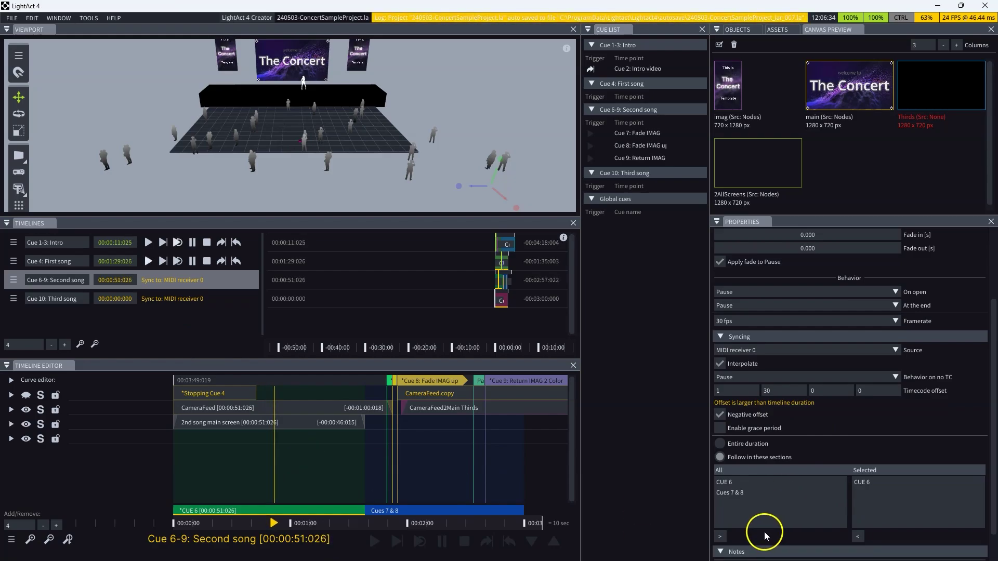
click(734, 549)
Step: Try the playback controls of the Second song timeline while its playhead is in the Cues 7 & 8 section
mouse_move(339, 510)
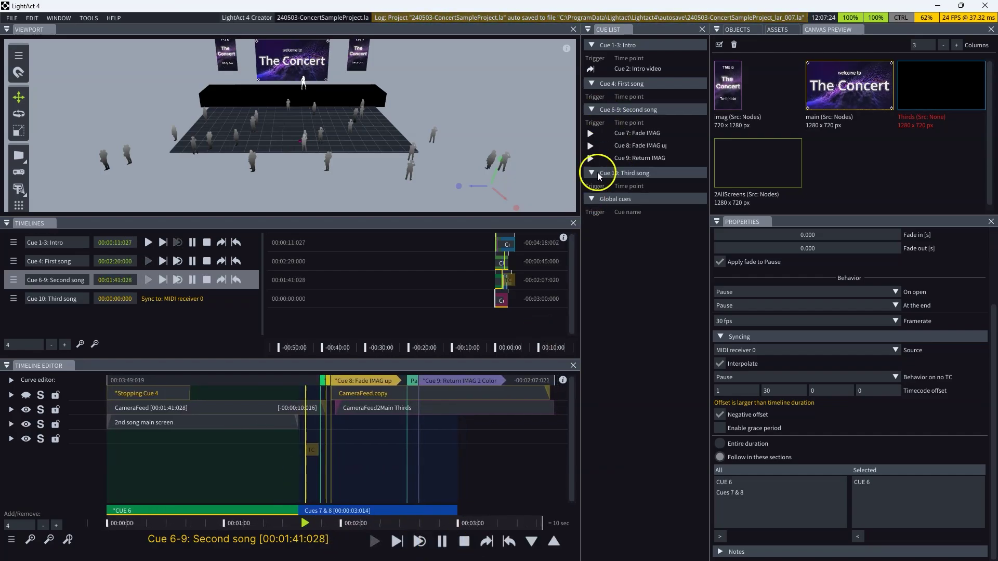
click(419, 541)
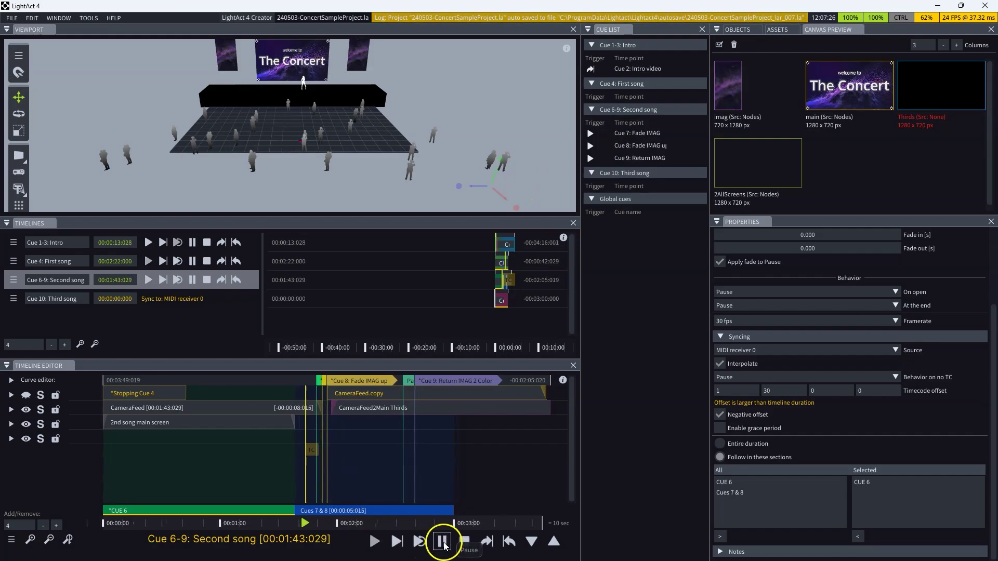